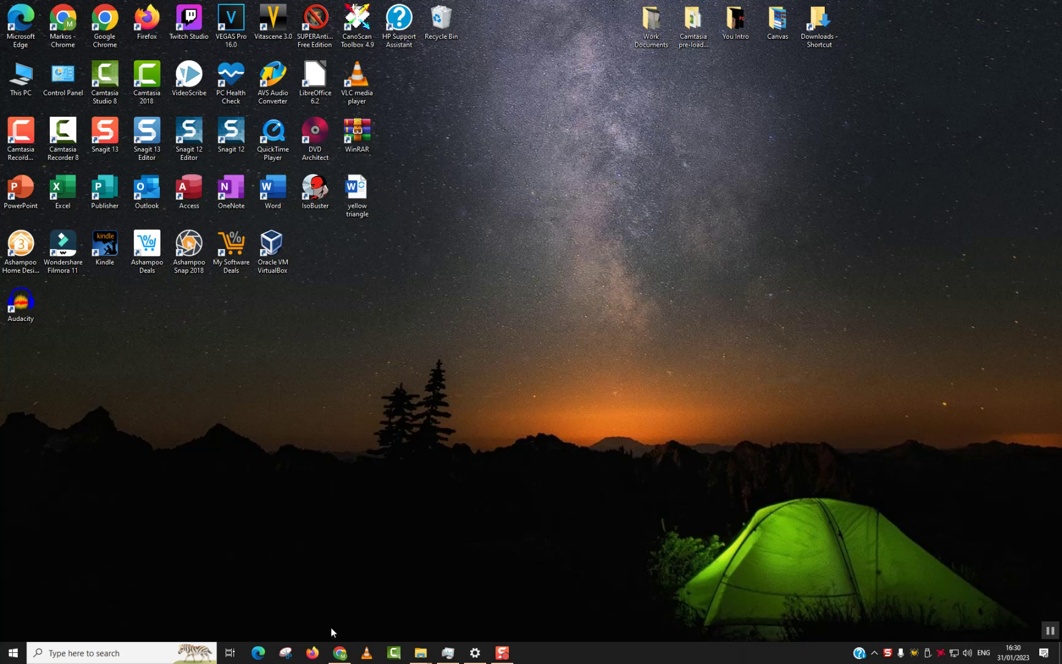
Step: Google 'download windows 10' in Chrome, correcting the query from windows 11, and open Microsoft's result
{"action": "left_click", "coordinate": [340, 653]}
{"action": "left_click", "coordinate": [221, 30]}
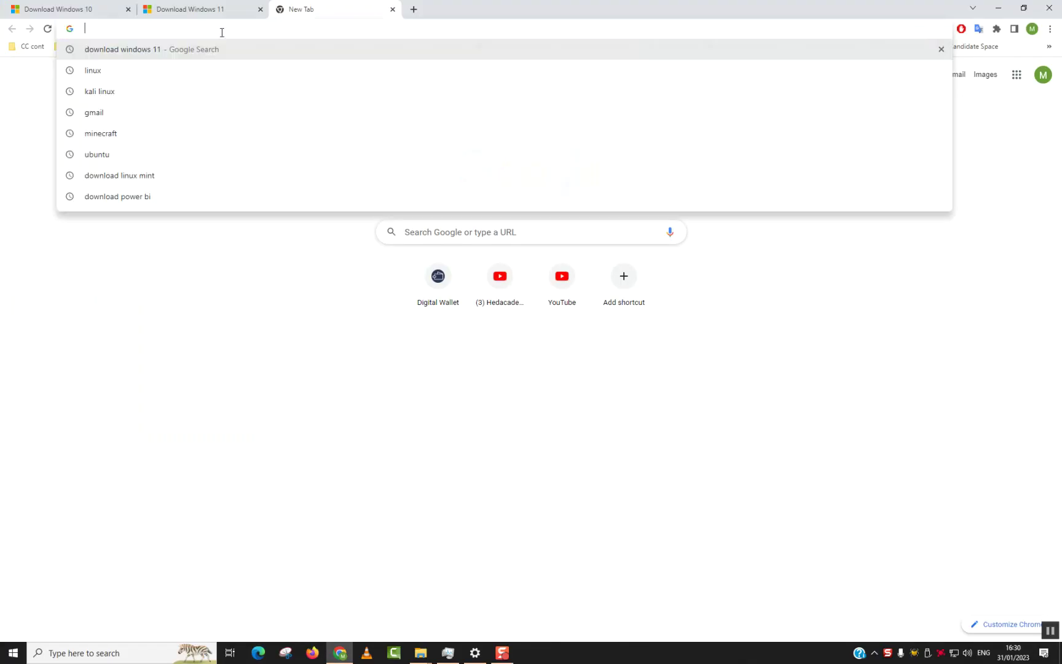
{"action": "type", "text": "download"}
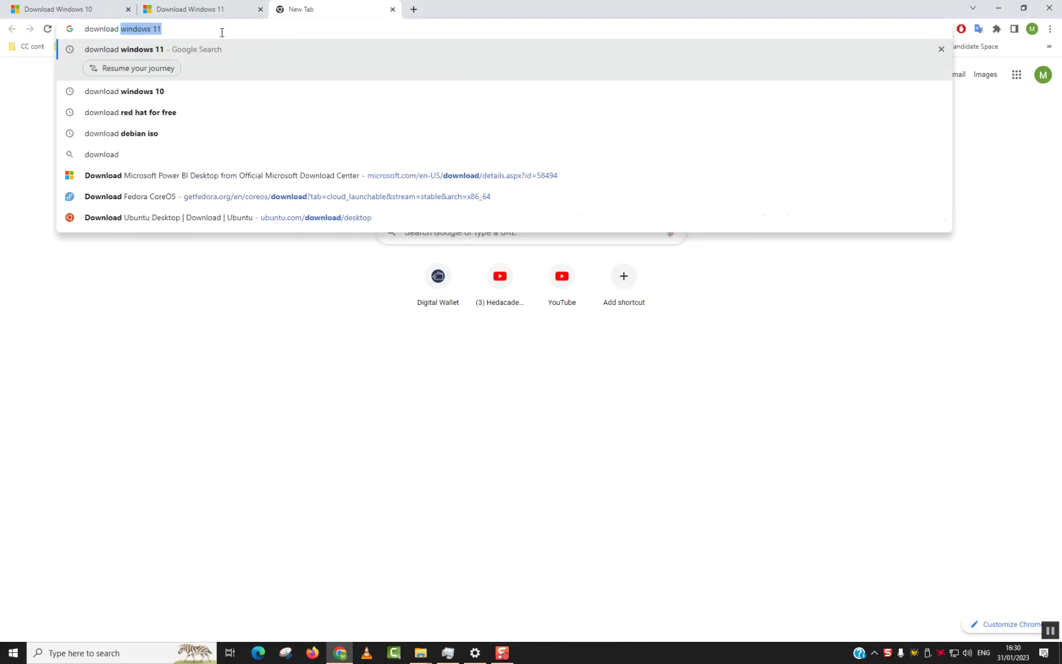
{"action": "key", "text": "Return"}
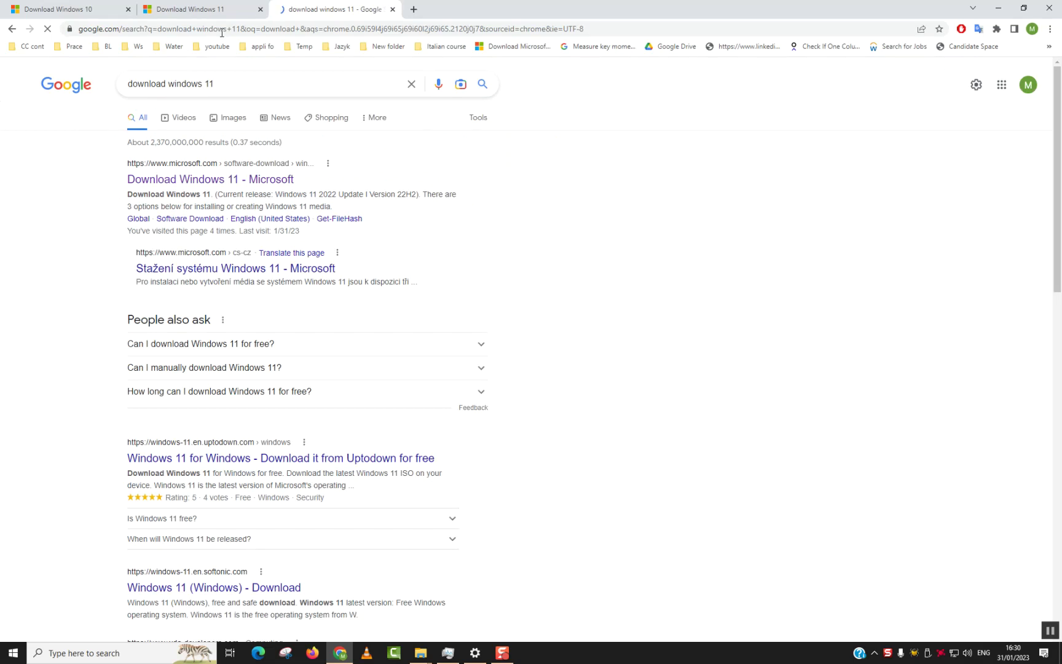
{"action": "left_click", "coordinate": [216, 81]}
{"action": "key", "text": "BackSpace"}
{"action": "type", "text": "0"}
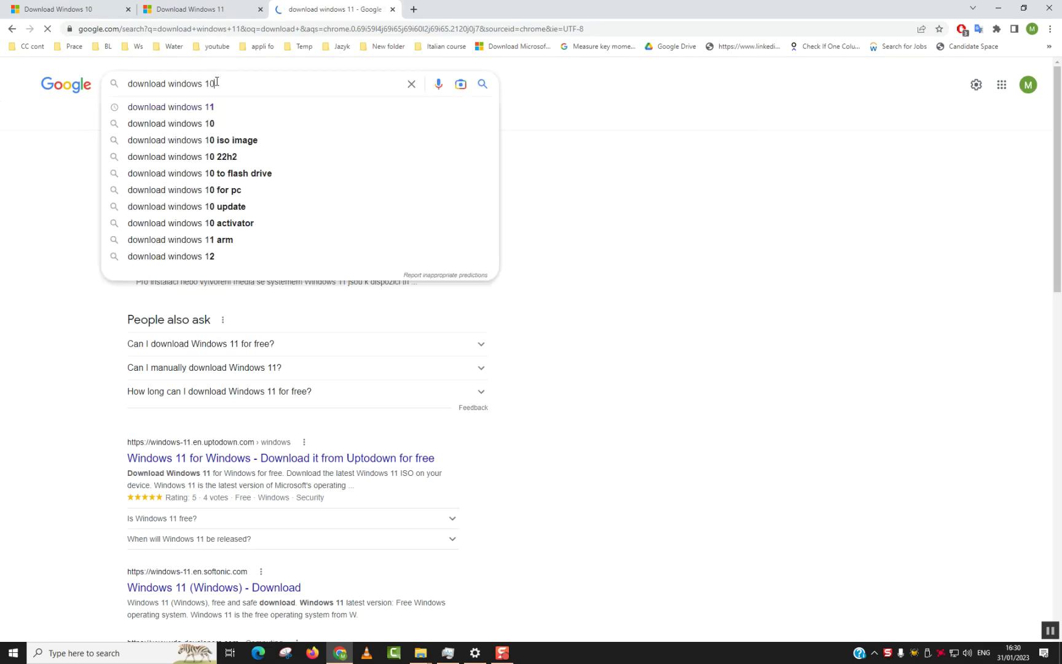
{"action": "key", "text": "Return"}
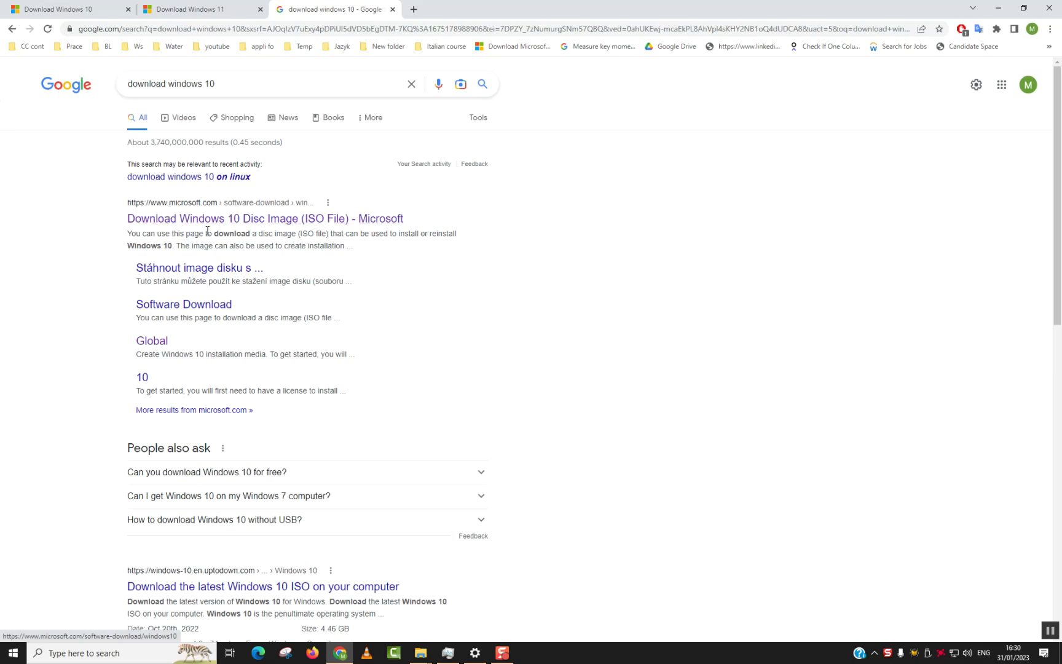
{"action": "left_click", "coordinate": [208, 222]}
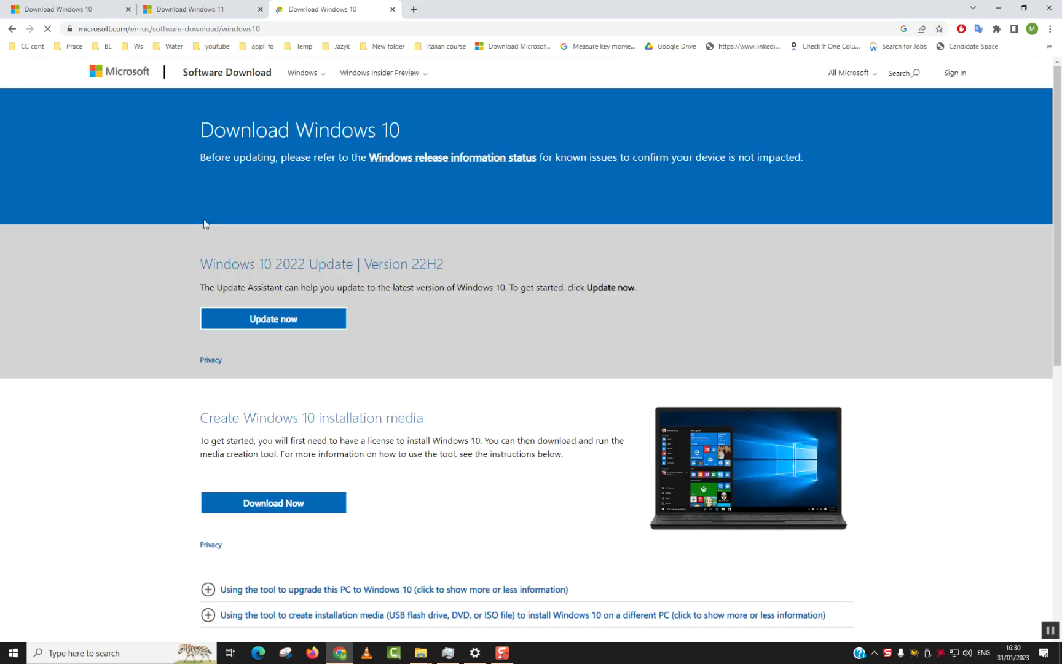
Step: Download the tool from the Create Windows 10 installation media section
{"action": "scroll", "coordinate": [203, 224], "scroll_direction": "down", "scroll_amount": 2}
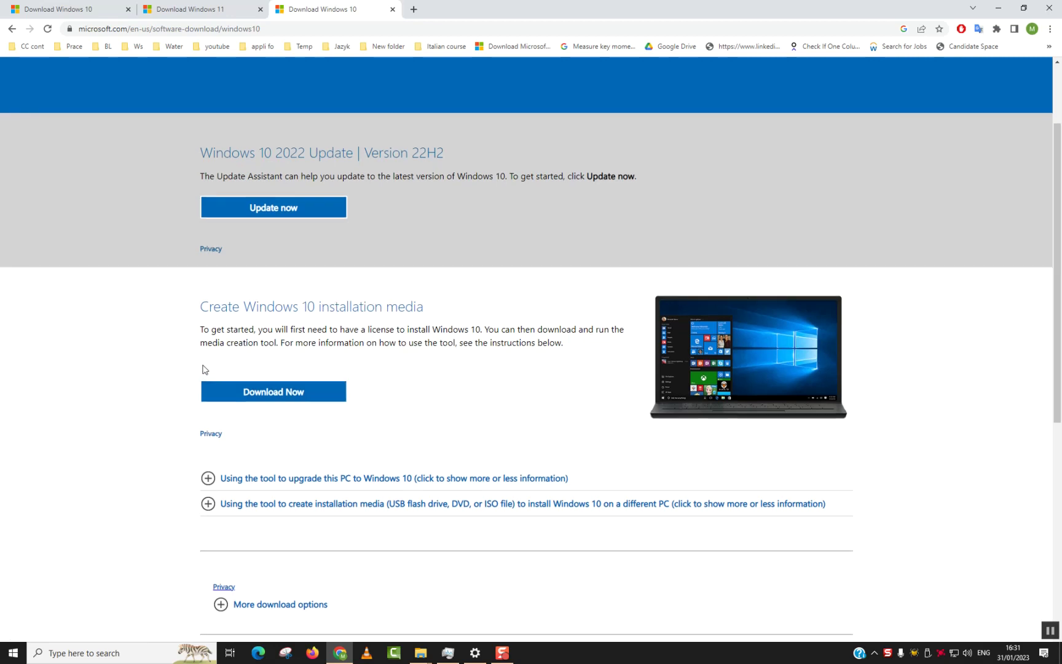
{"action": "scroll", "coordinate": [204, 369], "scroll_direction": "down", "scroll_amount": 1}
{"action": "left_click", "coordinate": [240, 344]}
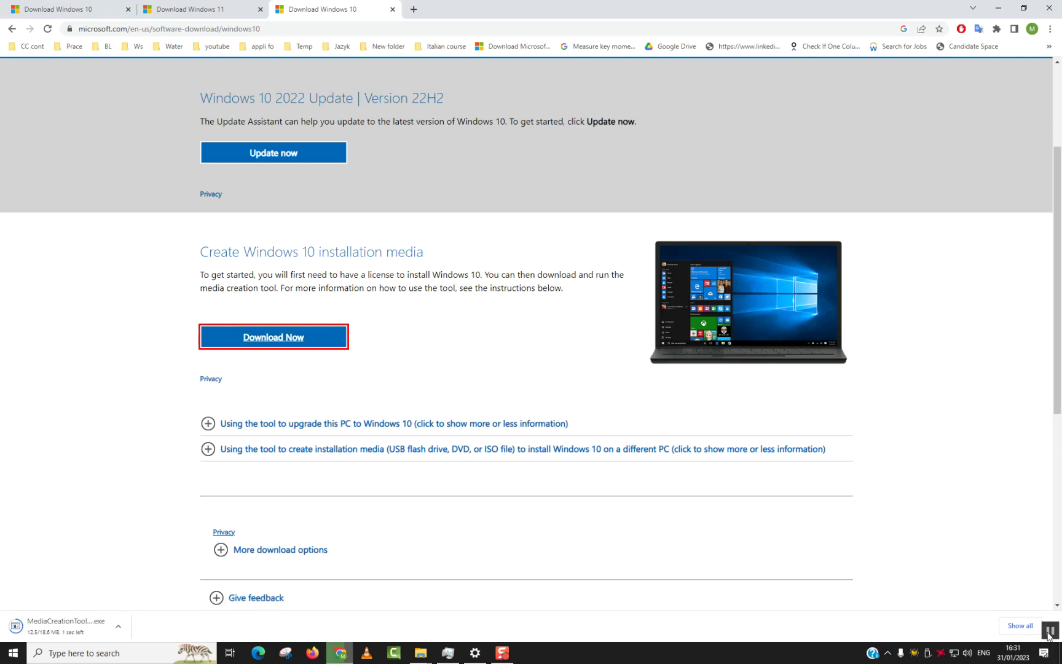
Step: Launch the downloaded MediaCreationTool .exe and minimise Chrome
{"action": "scroll", "coordinate": [1059, 604], "scroll_direction": "up", "scroll_amount": 3}
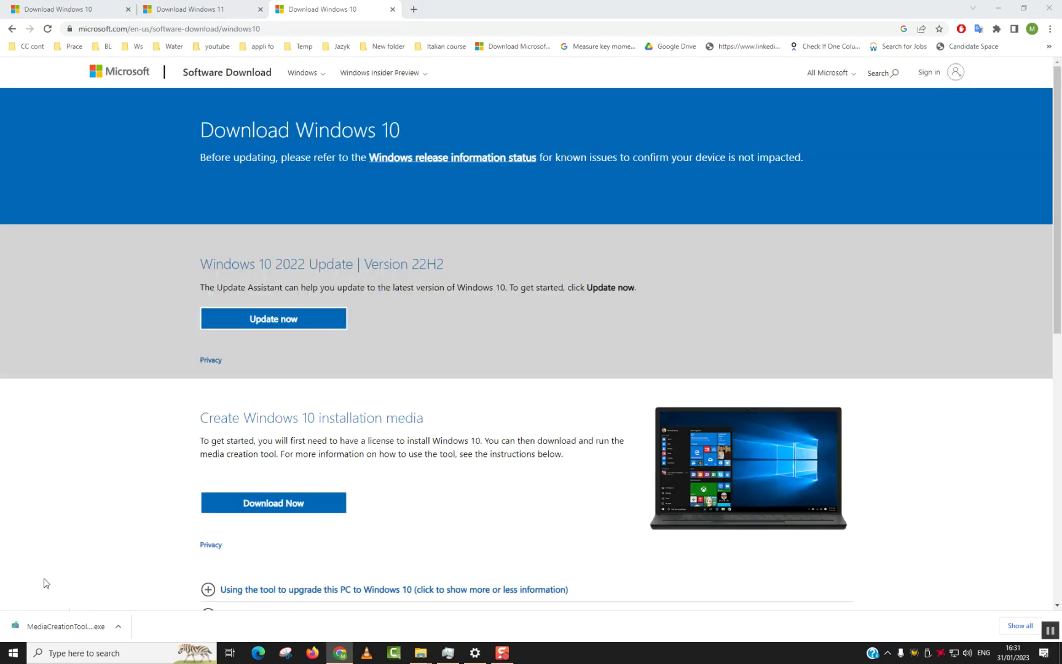
{"action": "left_click", "coordinate": [45, 634]}
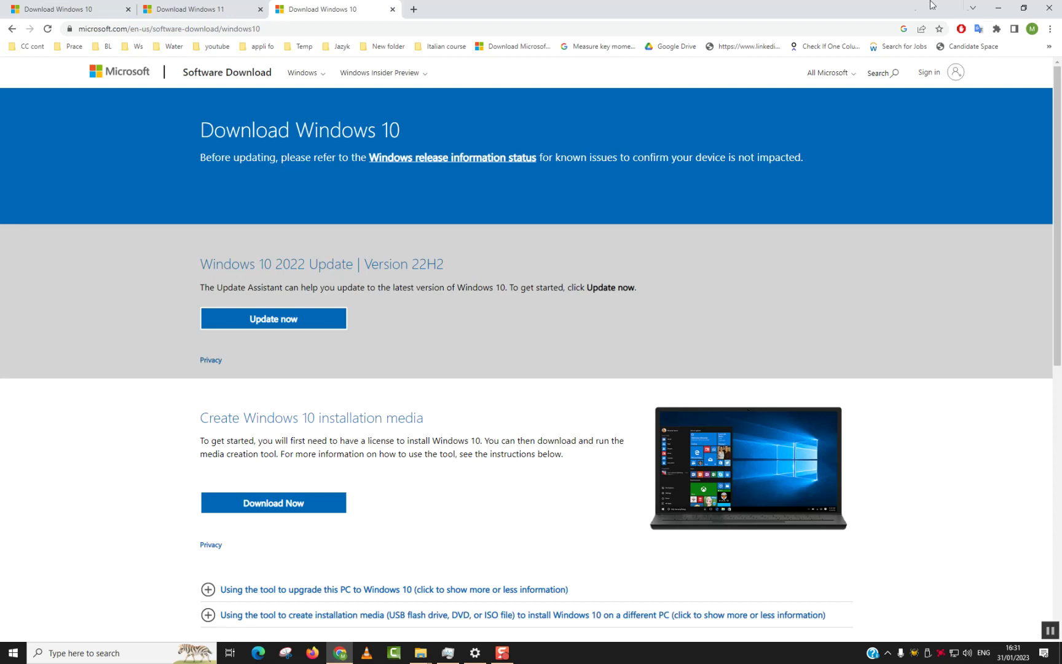
{"action": "left_click", "coordinate": [994, 4]}
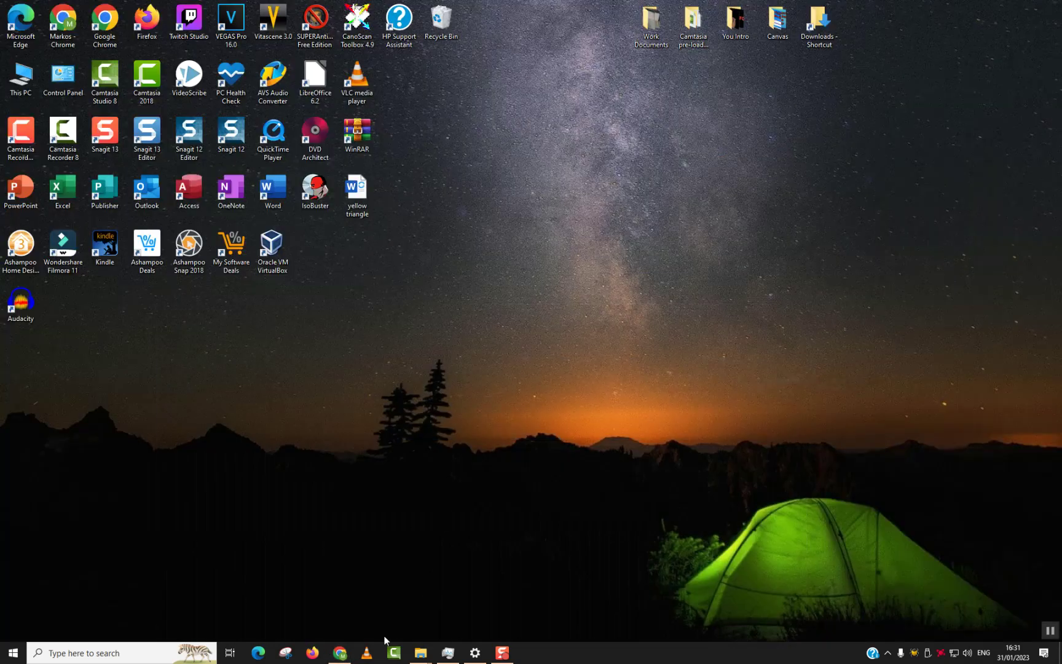
Step: Briefly restore and re-minimise Chrome, then open File Explorer at Quick access and close it
{"action": "left_click", "coordinate": [339, 653]}
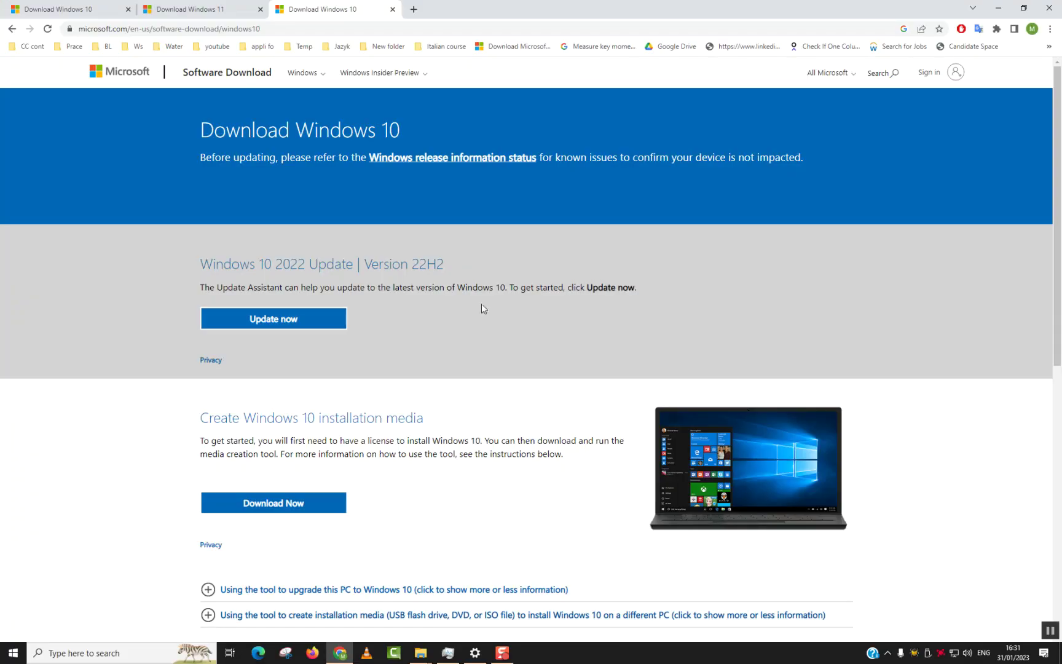
{"action": "left_click", "coordinate": [998, 8]}
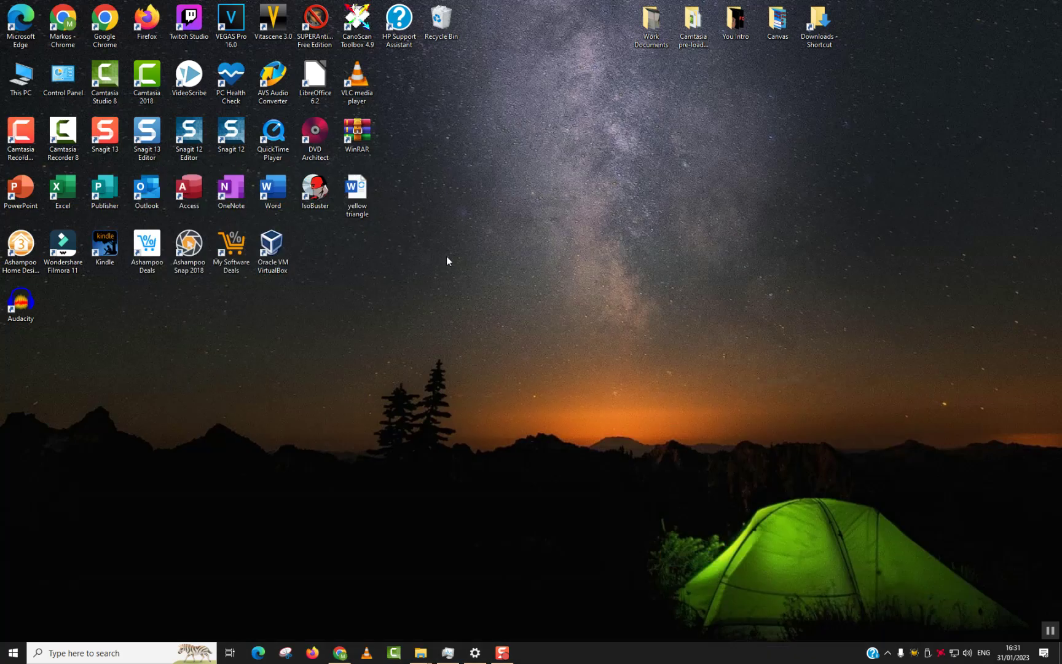
{"action": "key", "text": "super+e"}
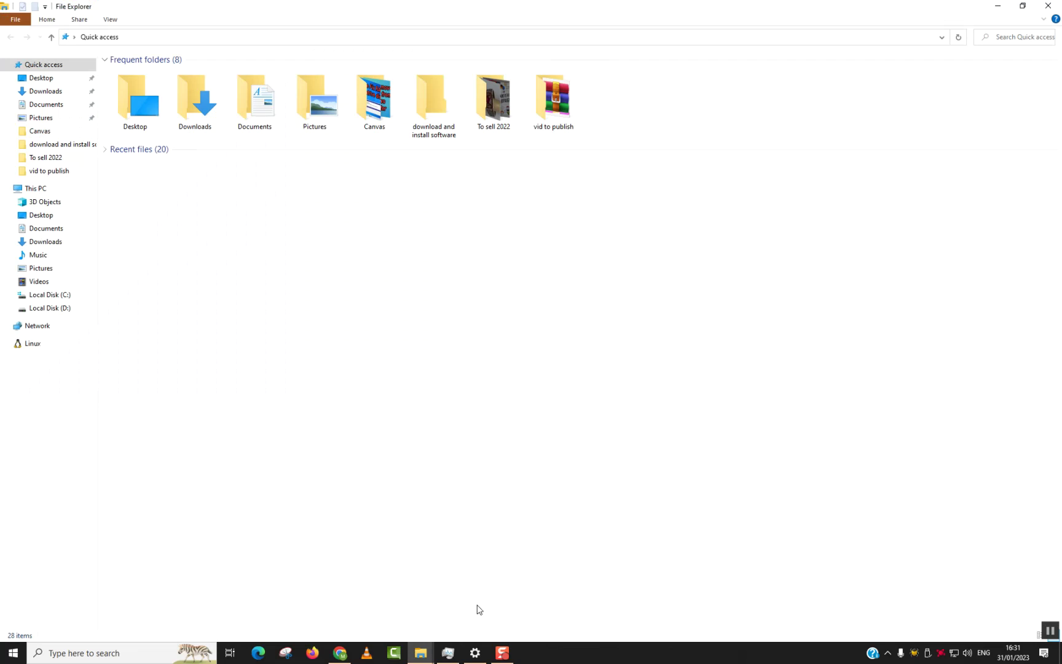
{"action": "left_click", "coordinate": [1059, 653]}
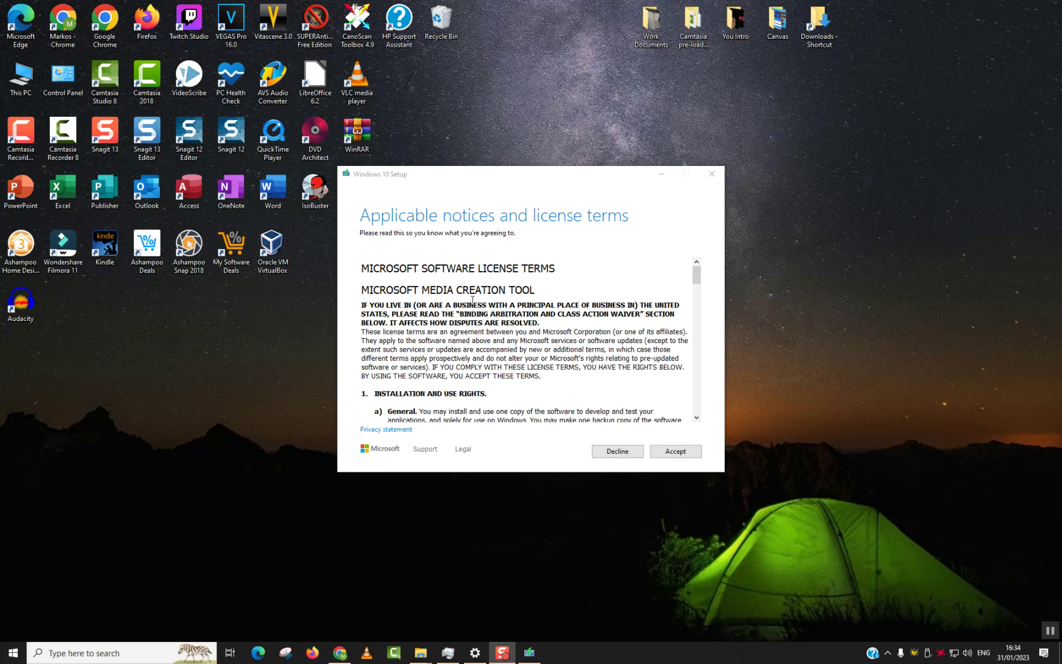
Step: Scroll through the Windows 10 license terms and accept them
{"action": "scroll", "coordinate": [472, 299], "scroll_direction": "down", "scroll_amount": 6}
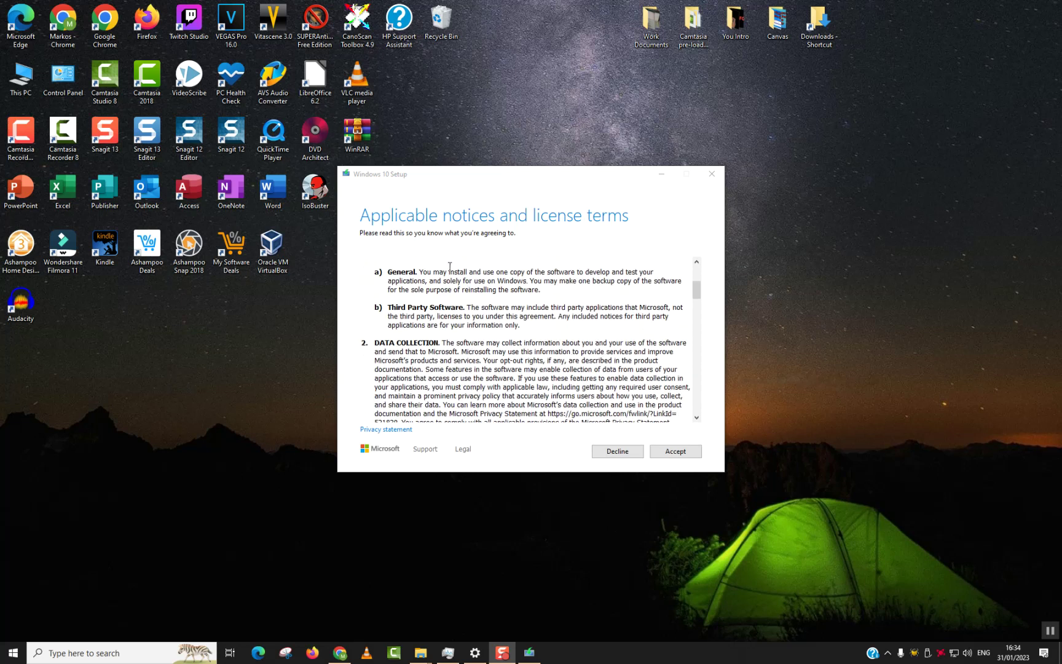
{"action": "scroll", "coordinate": [448, 267], "scroll_direction": "down", "scroll_amount": 15}
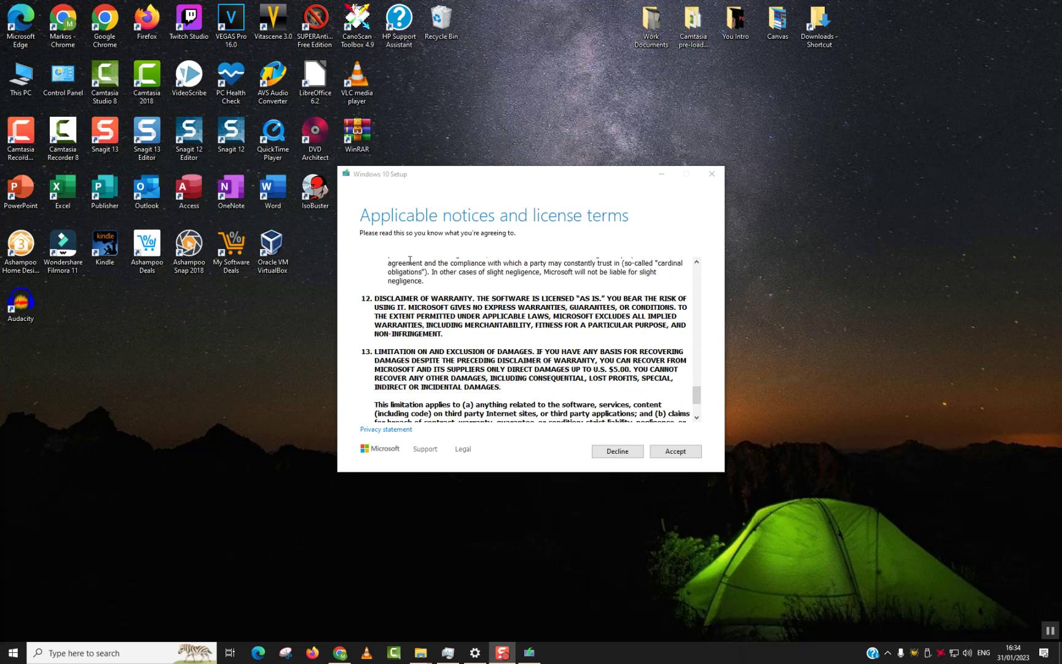
{"action": "scroll", "coordinate": [539, 355], "scroll_direction": "down", "scroll_amount": 3}
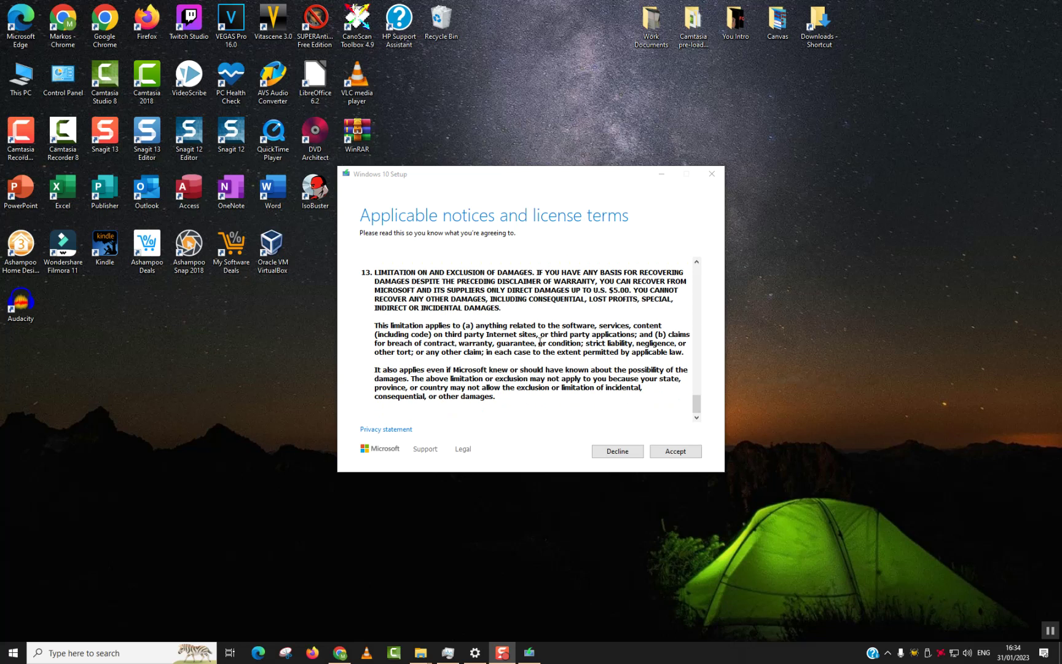
{"action": "left_click", "coordinate": [675, 451]}
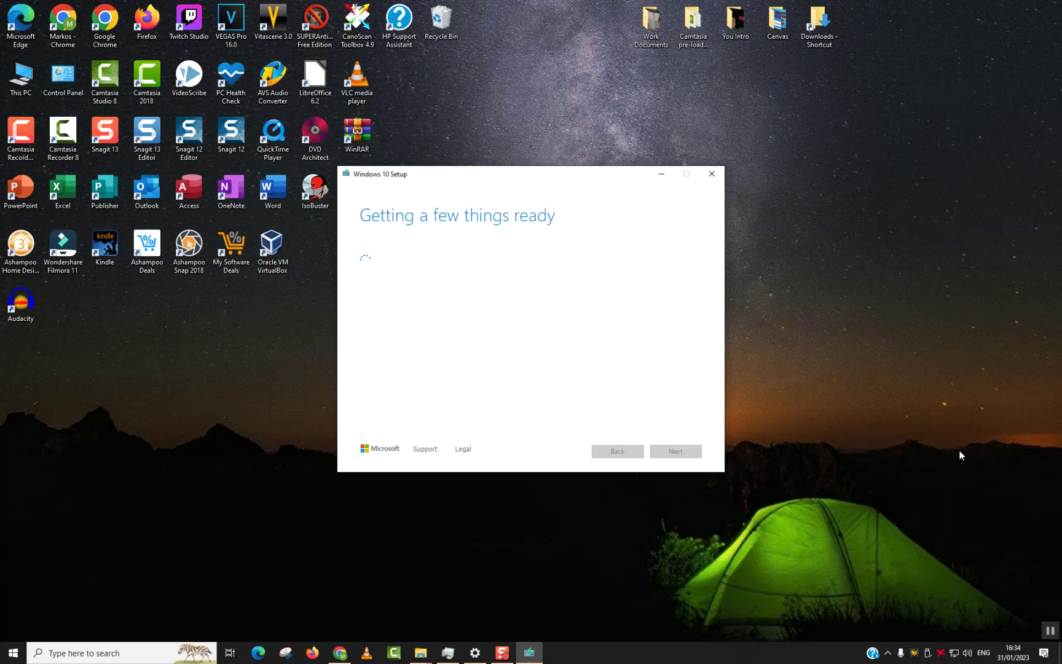
Step: Select 'Create installation media (USB flash drive, DVD, or ISO file) for another PC' and continue
{"action": "left_click", "coordinate": [1051, 630]}
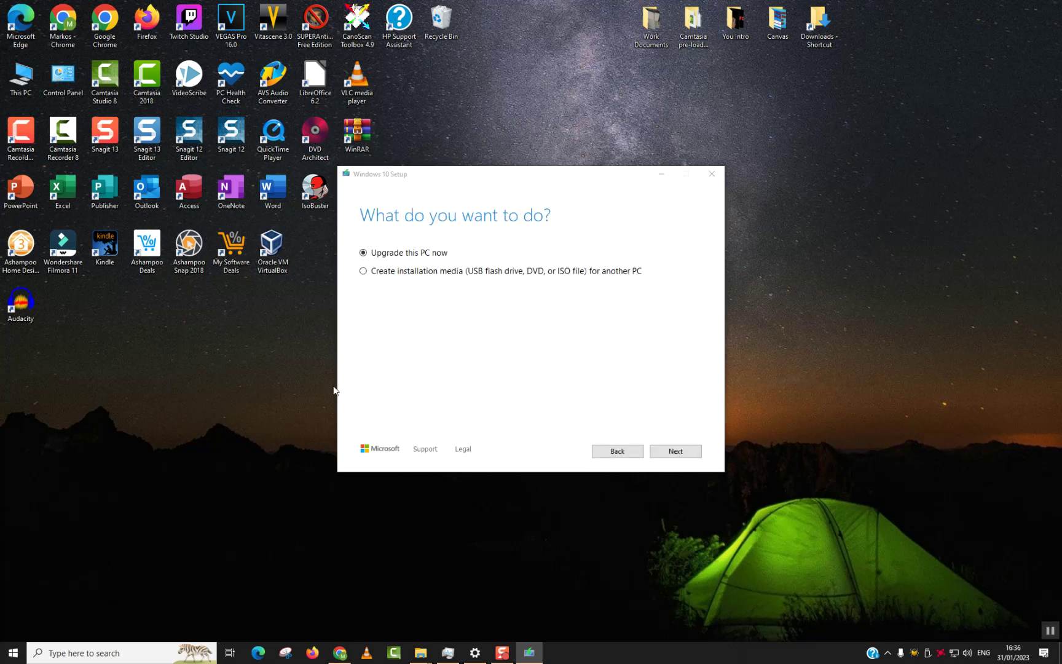
{"action": "left_click", "coordinate": [367, 274]}
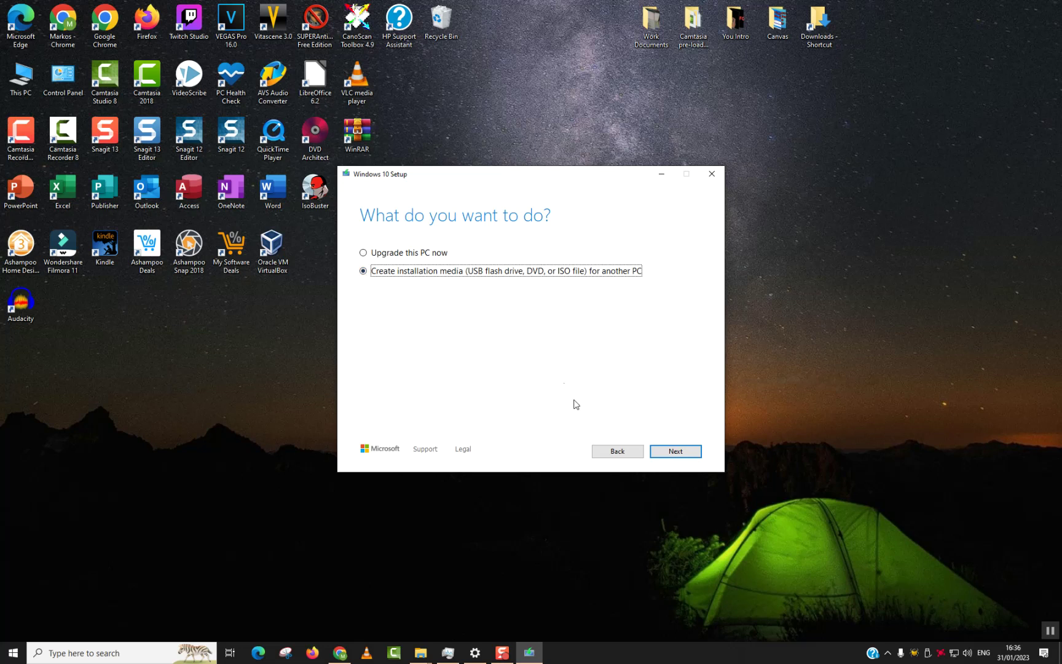
{"action": "left_click", "coordinate": [670, 453]}
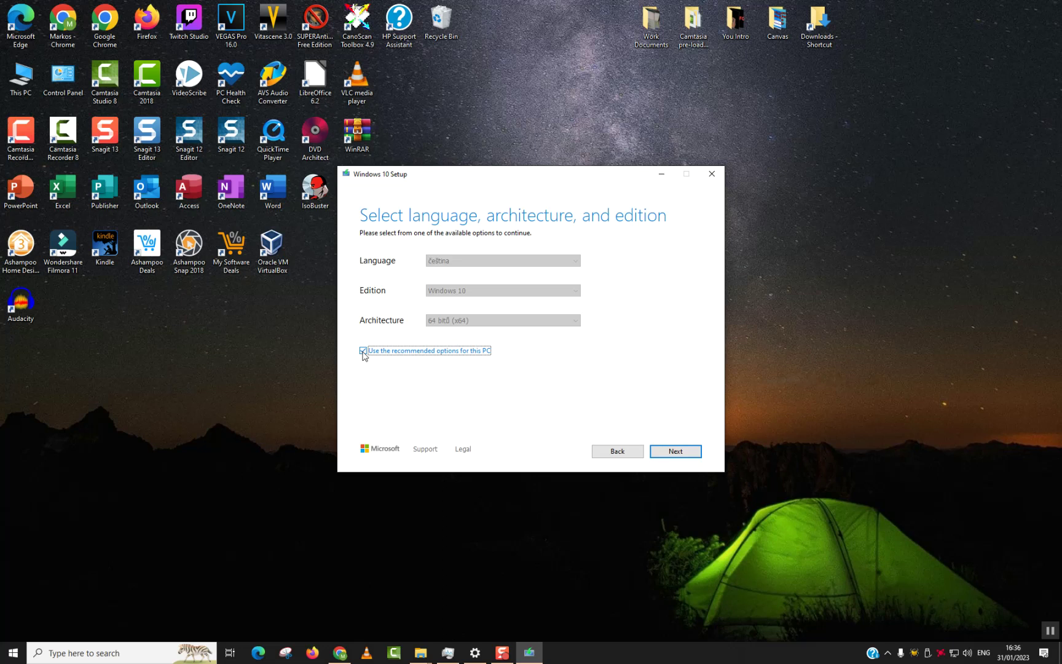
Step: Turn off recommended options and keep English (United Kingdom), Windows 10 and 64-bit (x64)
{"action": "left_click", "coordinate": [364, 352]}
{"action": "left_click", "coordinate": [446, 264]}
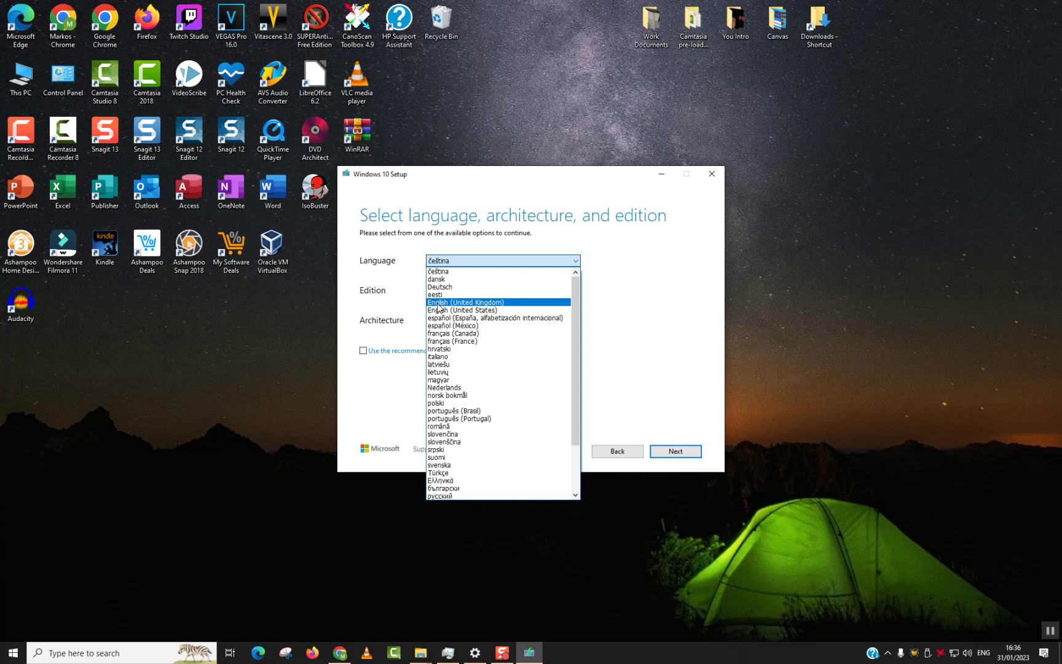
{"action": "left_click", "coordinate": [439, 303]}
{"action": "left_click", "coordinate": [449, 292]}
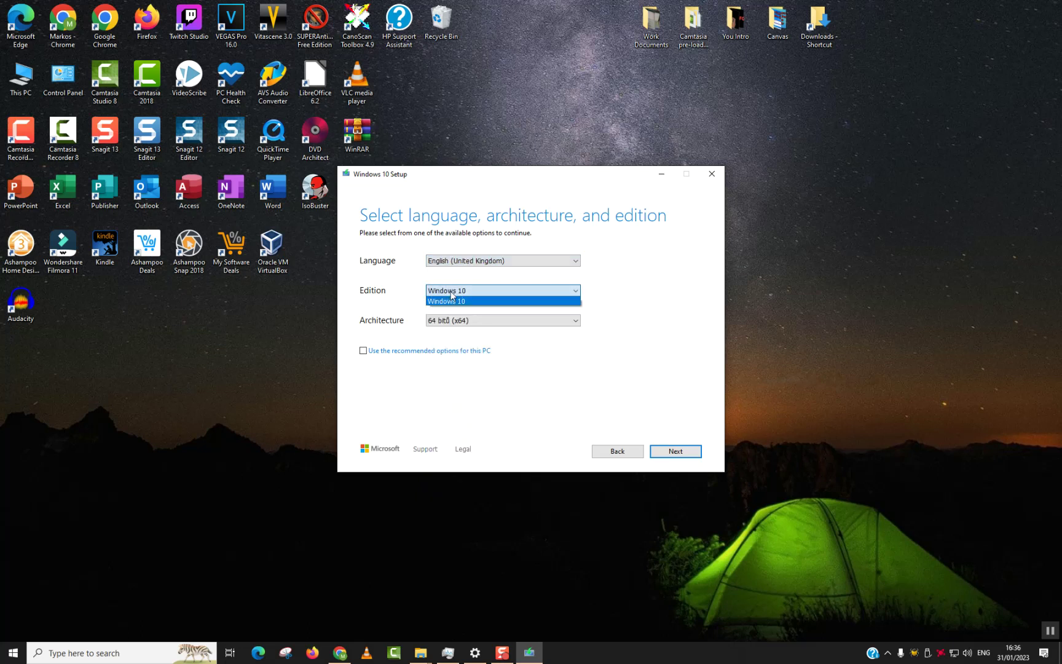
{"action": "left_click", "coordinate": [445, 301]}
{"action": "left_click", "coordinate": [448, 322]}
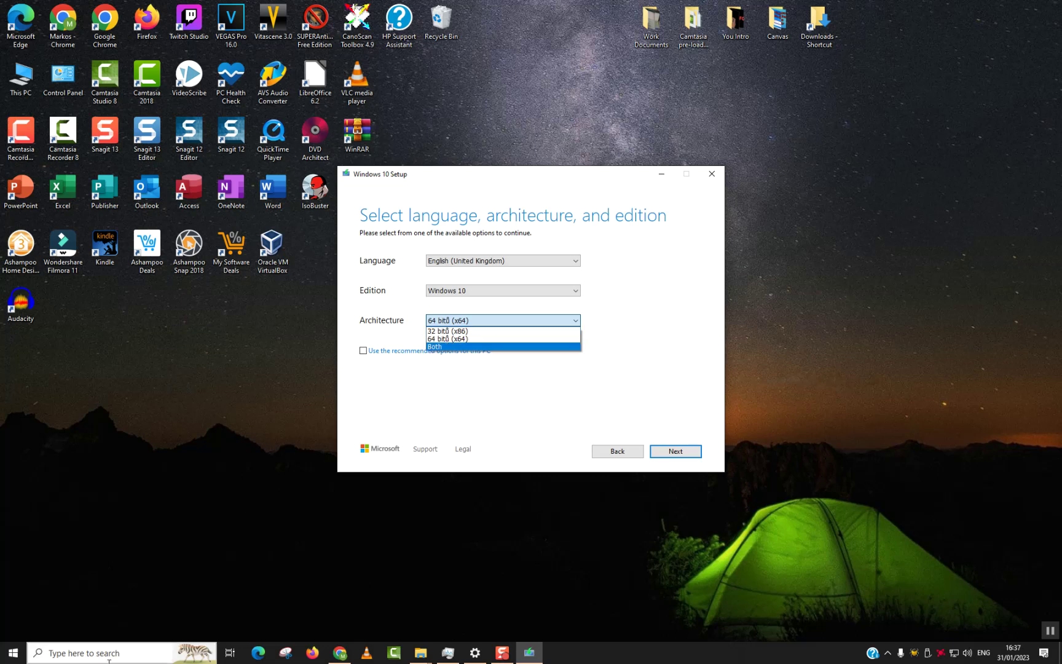
{"action": "left_click", "coordinate": [142, 652]}
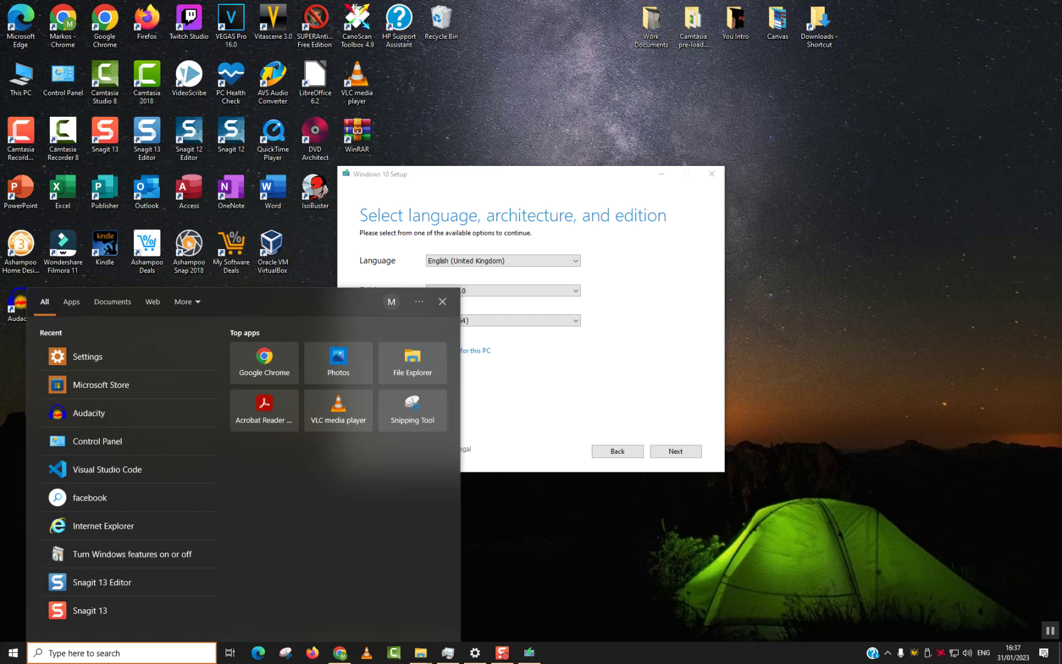
Step: Run a dxdiag search and drag the Windows 10 Setup window further right
{"action": "type", "text": "dxdiag"}
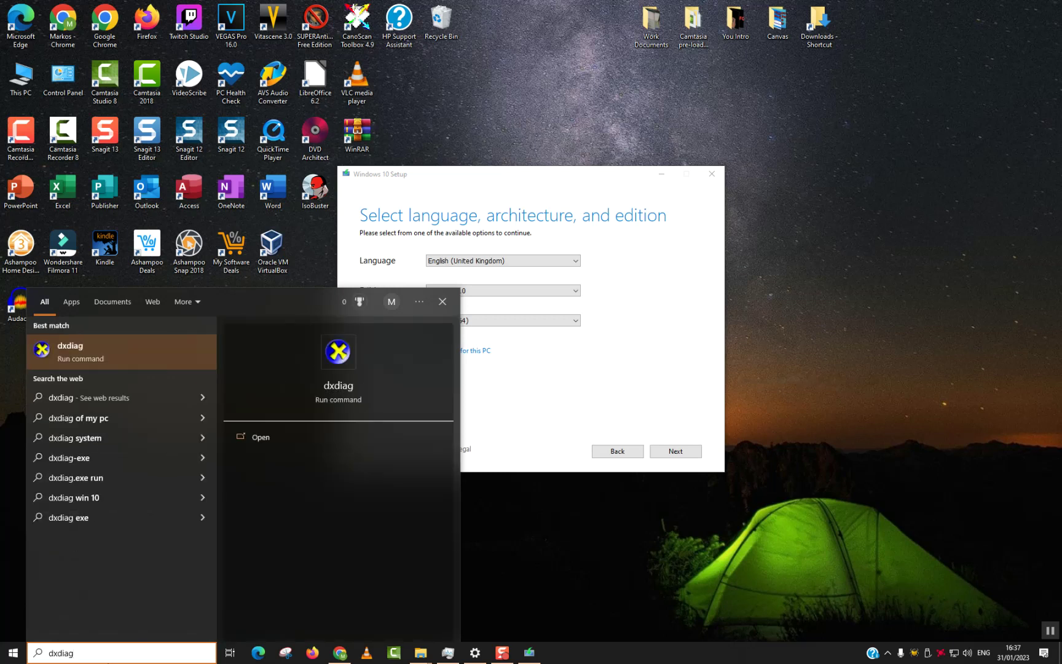
{"action": "key", "text": "Return"}
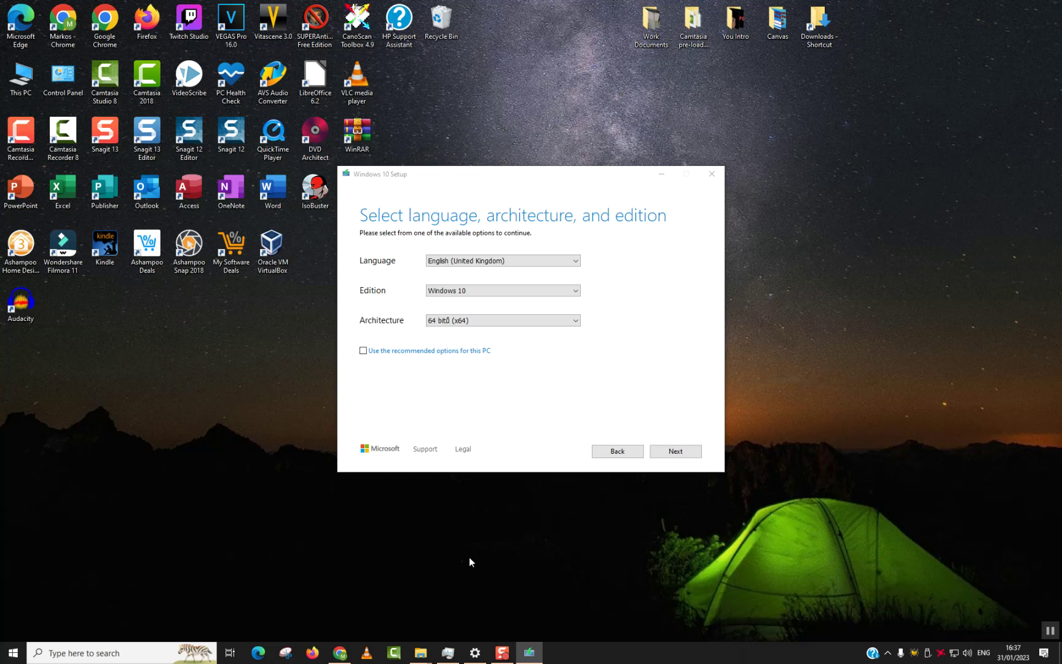
{"action": "left_click_drag", "start_coordinate": [522, 177], "coordinate": [812, 158]}
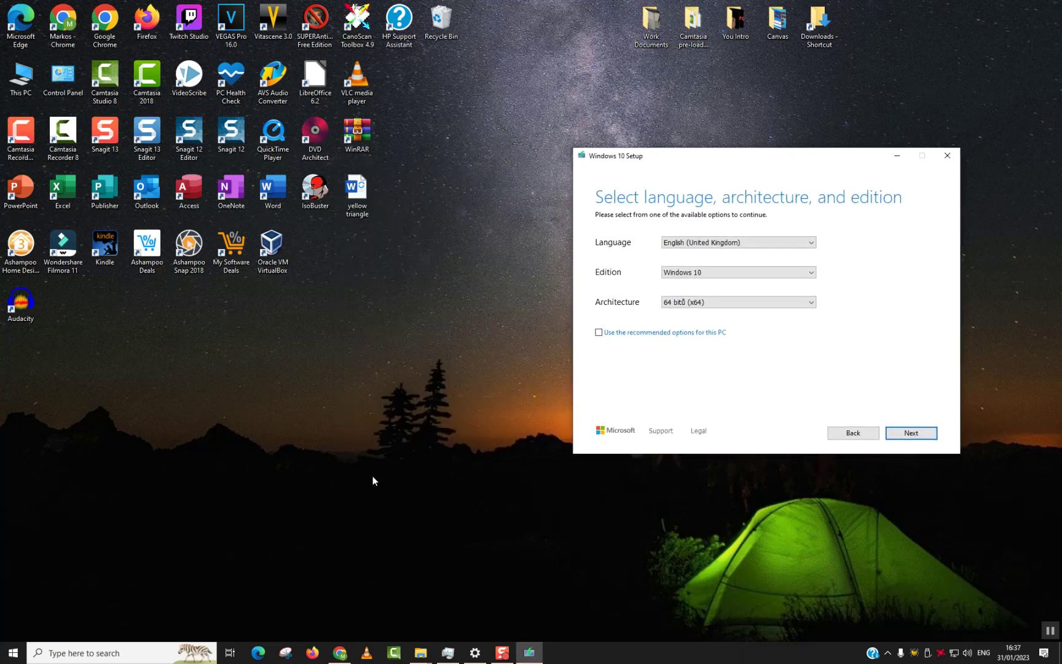
Step: Search Windows for dxdiag again, correcting the mistyped 'dxdiah'
{"action": "left_click", "coordinate": [132, 654]}
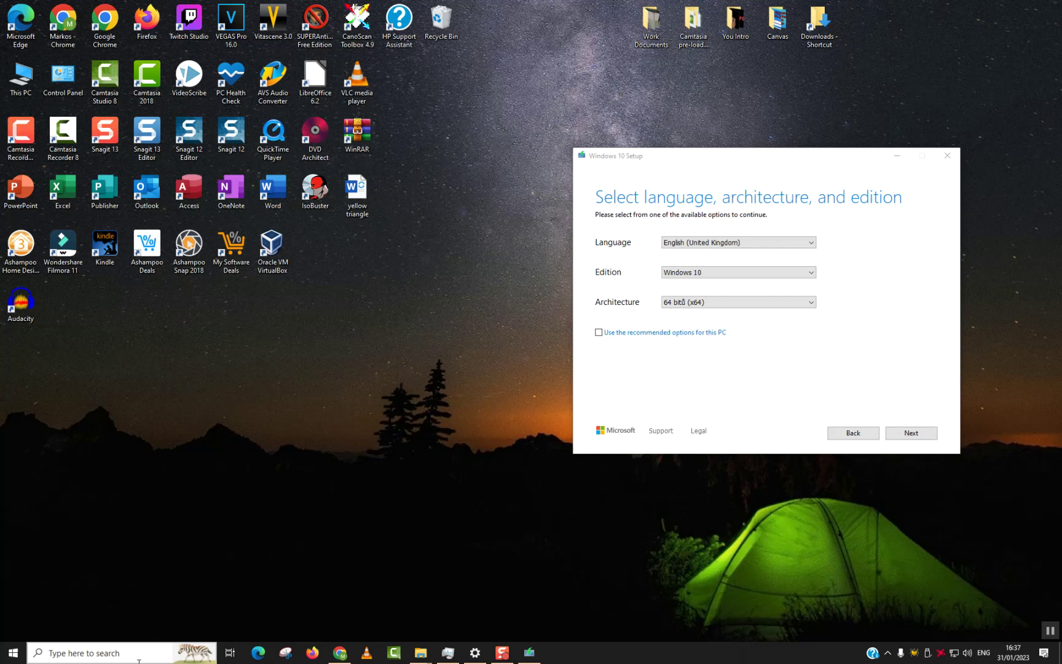
{"action": "type", "text": "dxdiah"}
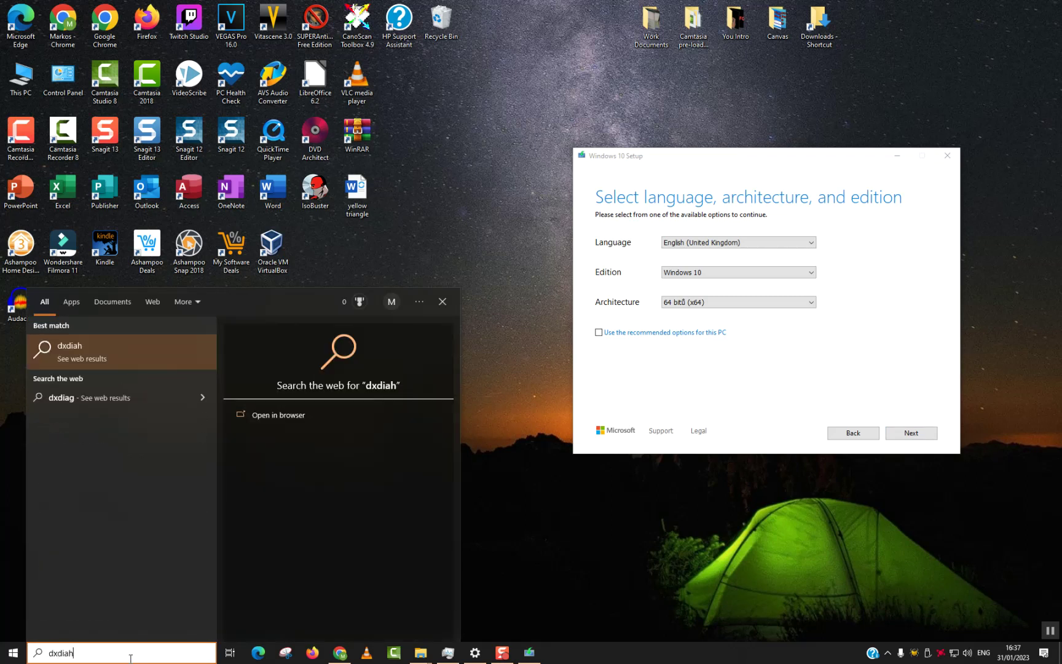
{"action": "key", "text": "BackSpace"}
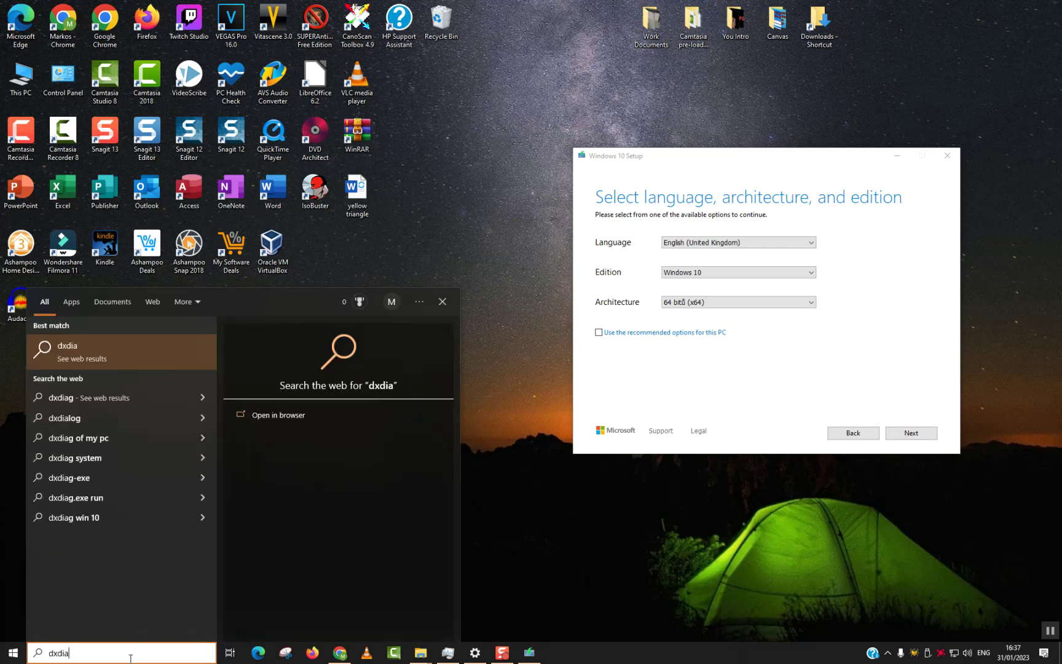
Step: Launch the DirectX Diagnostic Tool from the dxdiag result, accepting its startup prompt
{"action": "type", "text": "g"}
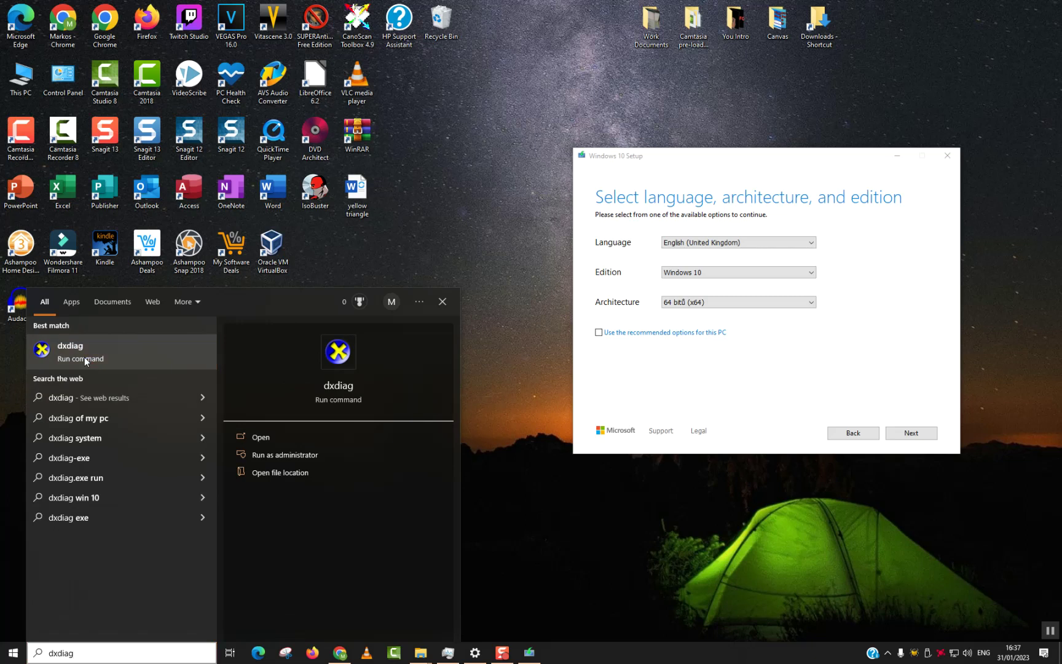
{"action": "left_click", "coordinate": [84, 356]}
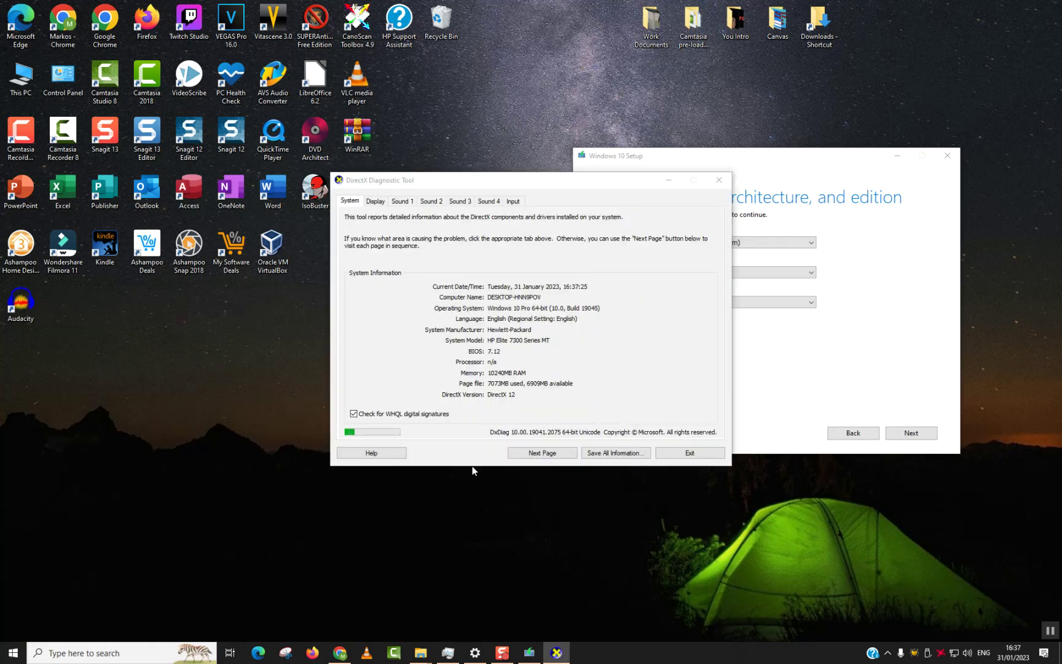
{"action": "left_click", "coordinate": [581, 369]}
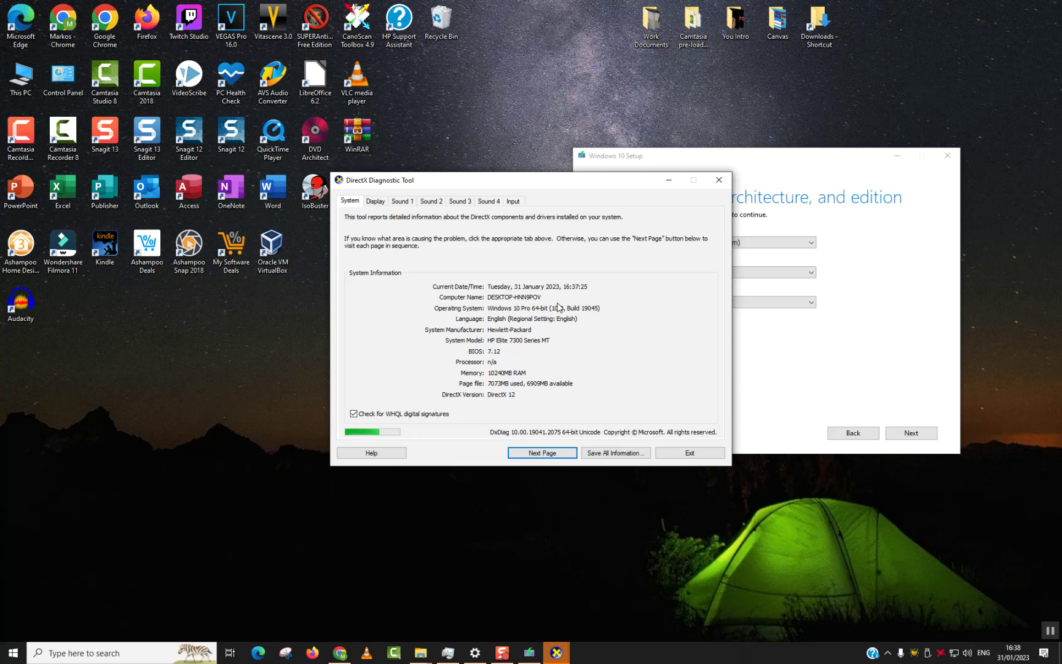
Step: After seeing Windows 10 Pro 64-bit, close the tool, agreeing to bypass DirectInput
{"action": "left_click", "coordinate": [723, 184]}
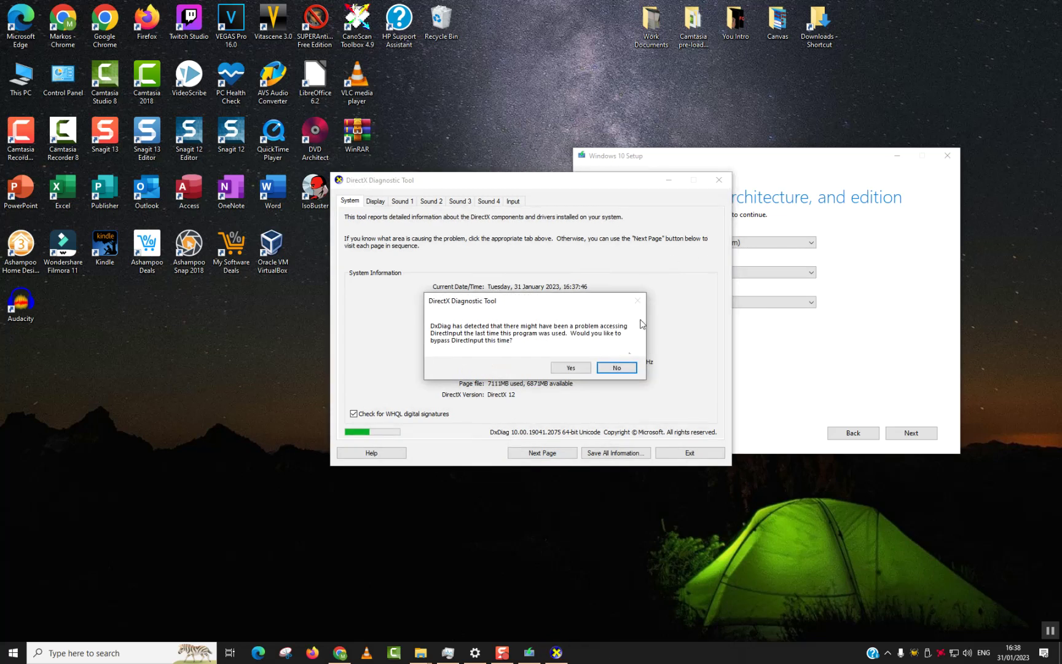
{"action": "left_click", "coordinate": [570, 367]}
{"action": "left_click", "coordinate": [719, 179]}
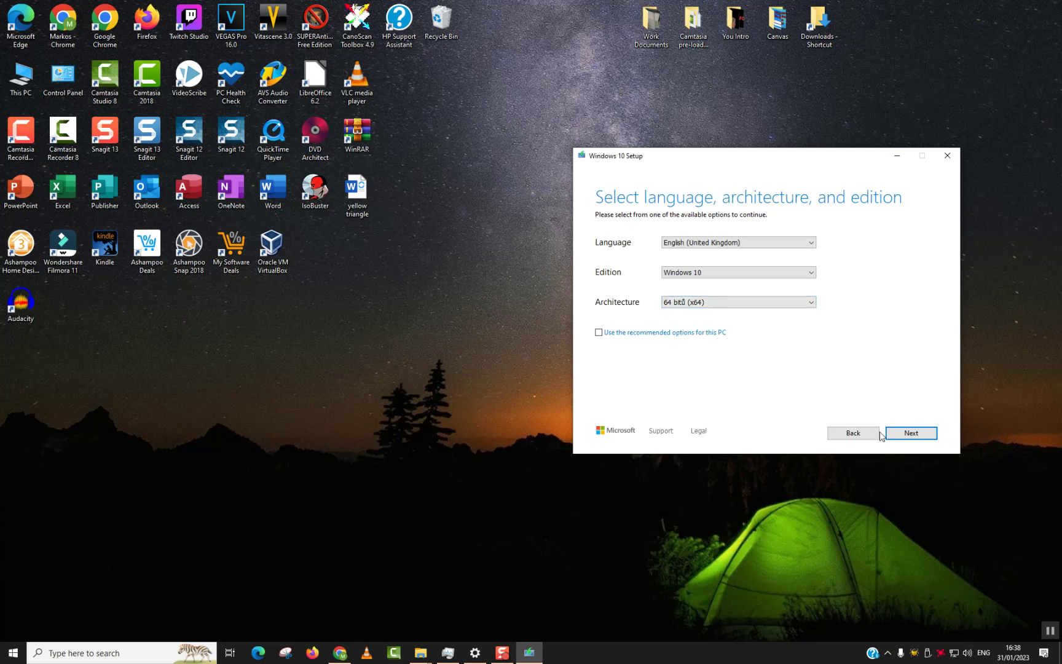
Step: Continue past the language page, choose ISO file as the media, and proceed to the save path
{"action": "left_click", "coordinate": [909, 436]}
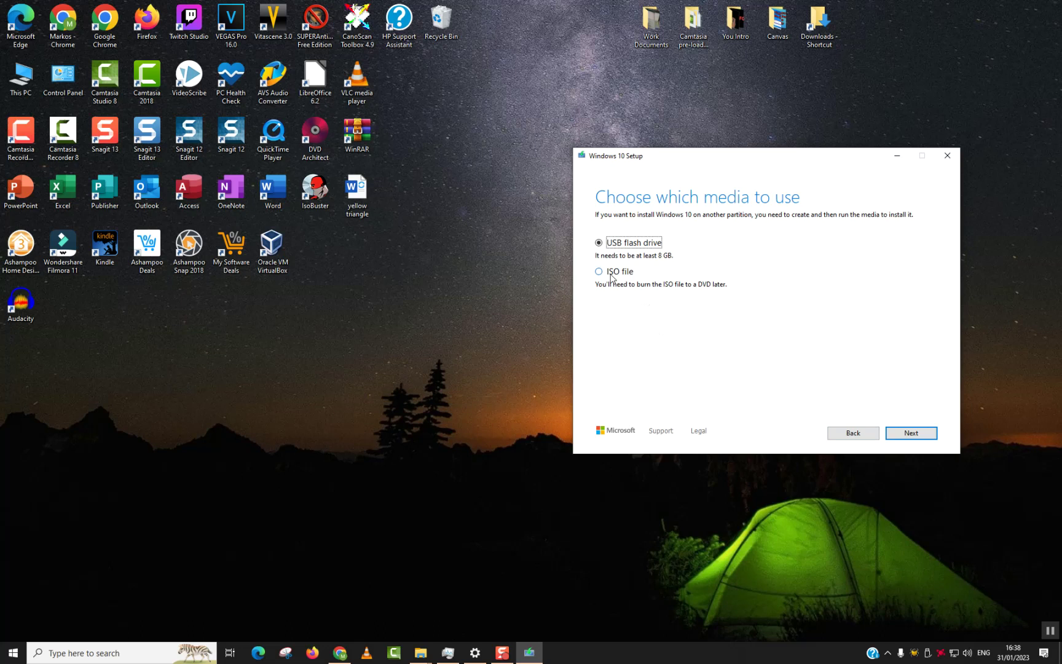
{"action": "left_click", "coordinate": [613, 272]}
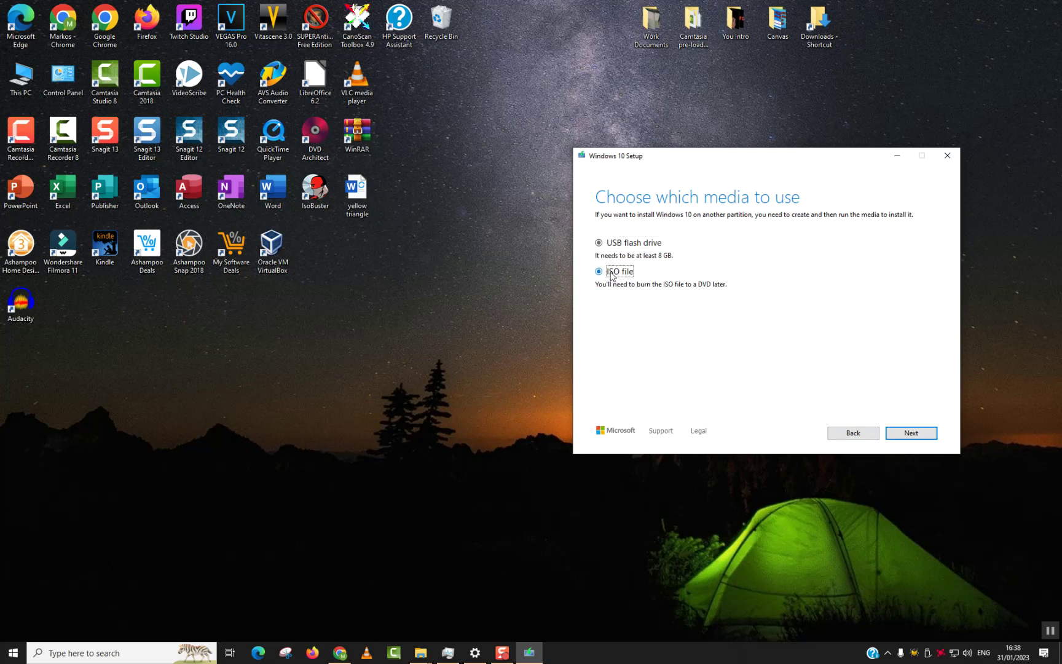
{"action": "left_click", "coordinate": [930, 437]}
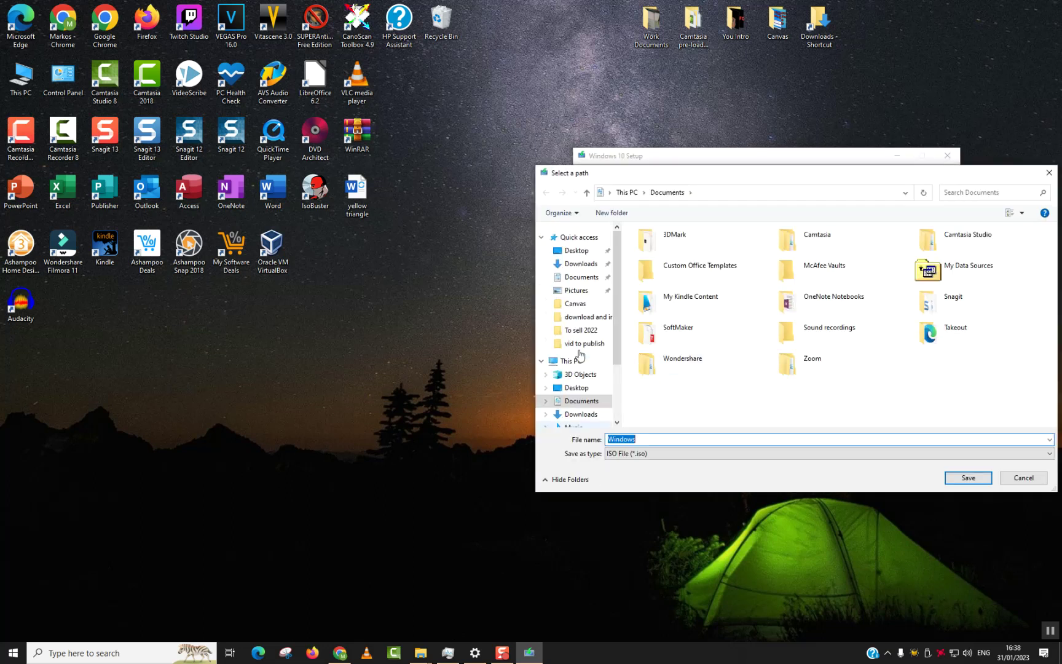
Step: Save the ISO as 'Windows' in the Downloads folder
{"action": "left_click", "coordinate": [578, 251]}
{"action": "left_click", "coordinate": [579, 266]}
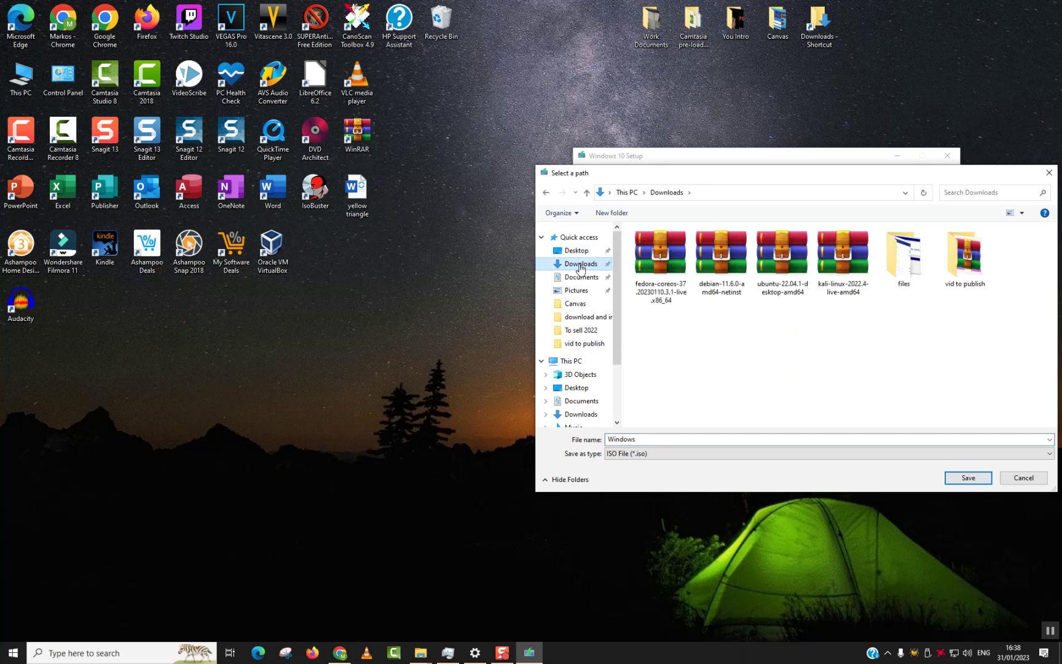
{"action": "left_click", "coordinate": [955, 479]}
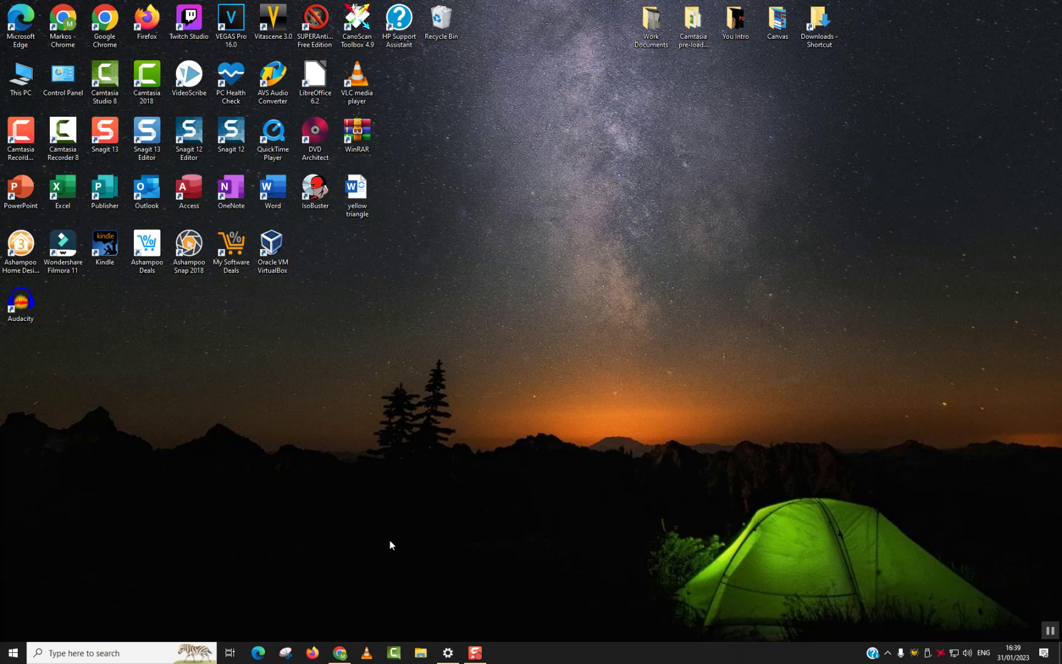
{"action": "key", "text": "super+e"}
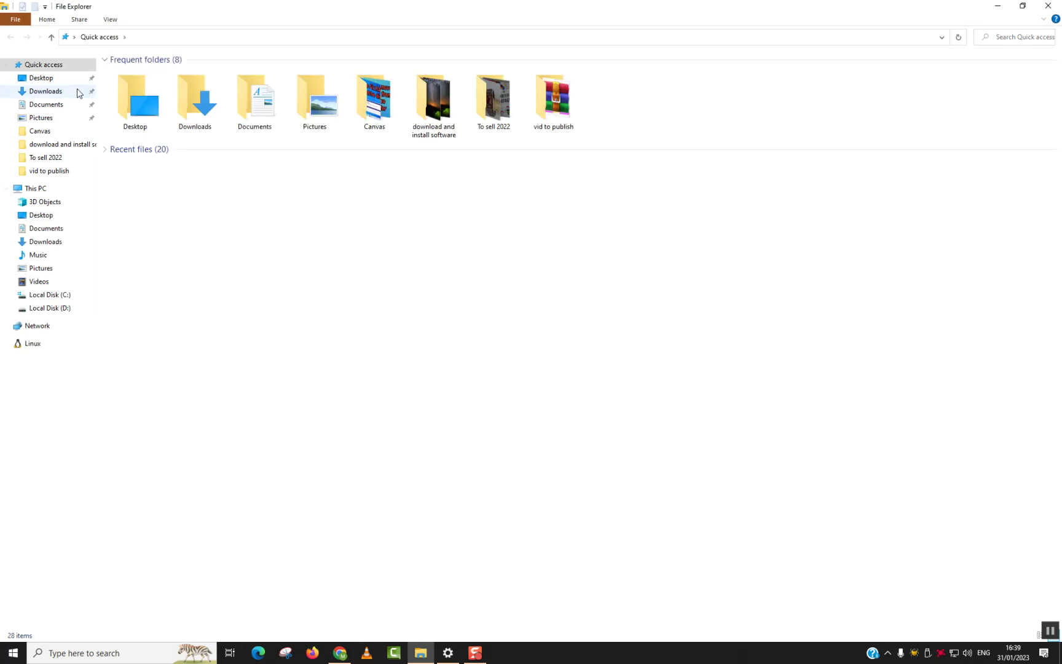
{"action": "left_click", "coordinate": [62, 93]}
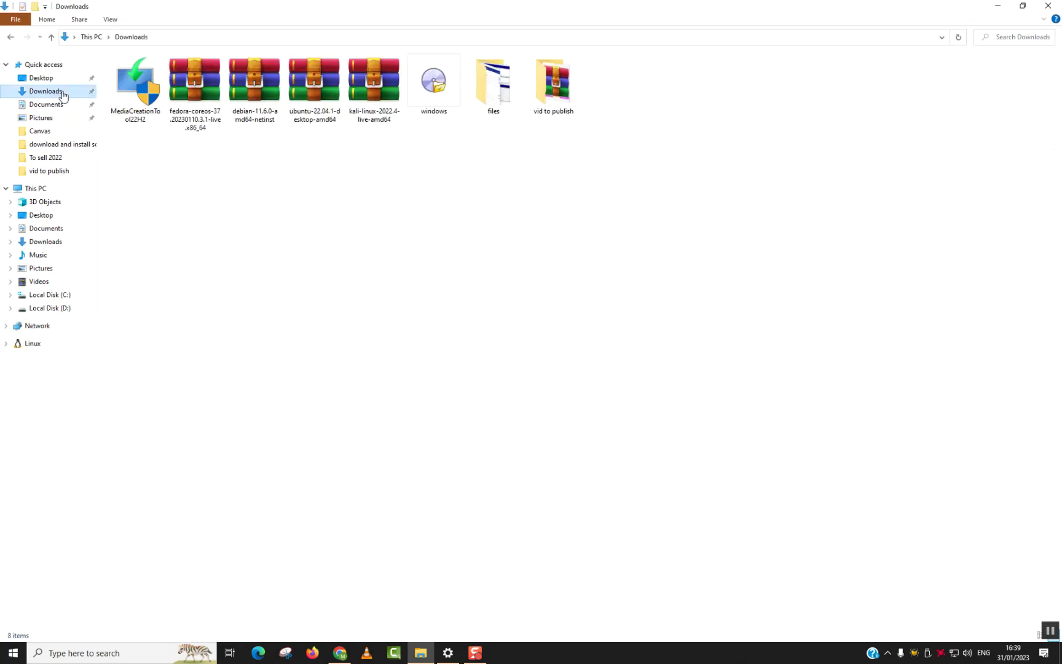
{"action": "left_click", "coordinate": [430, 107]}
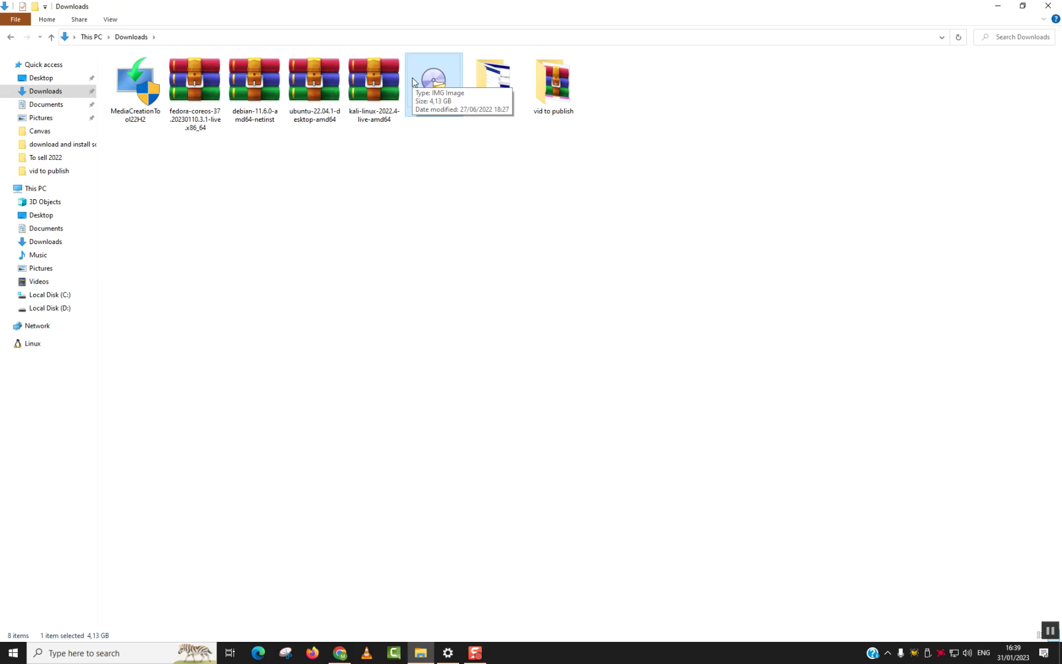
{"action": "left_click", "coordinate": [380, 174]}
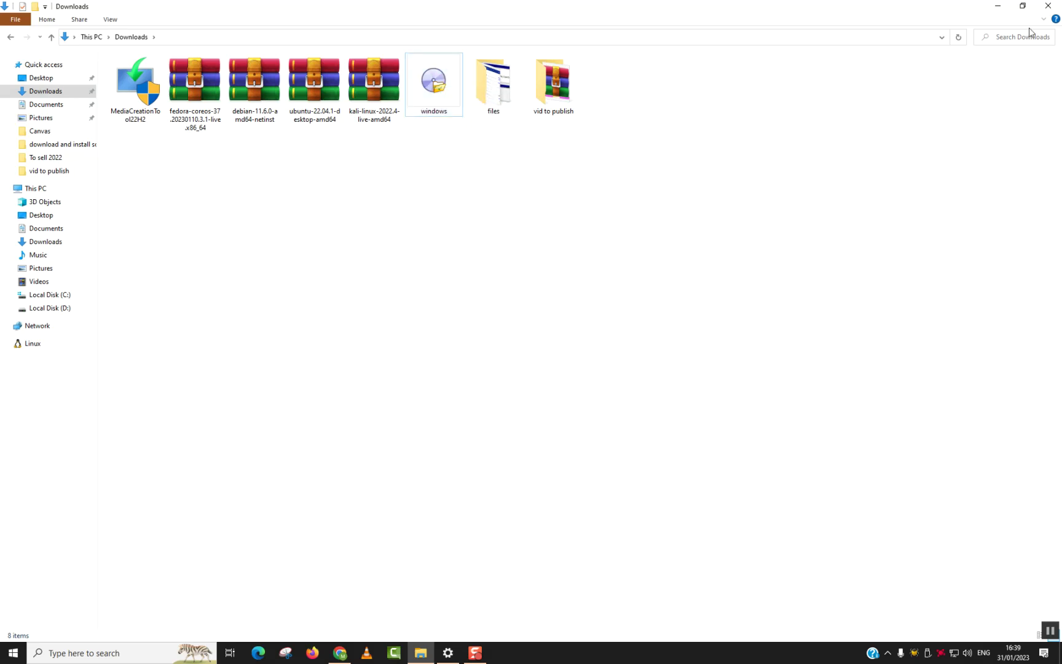
{"action": "left_click", "coordinate": [1048, 5]}
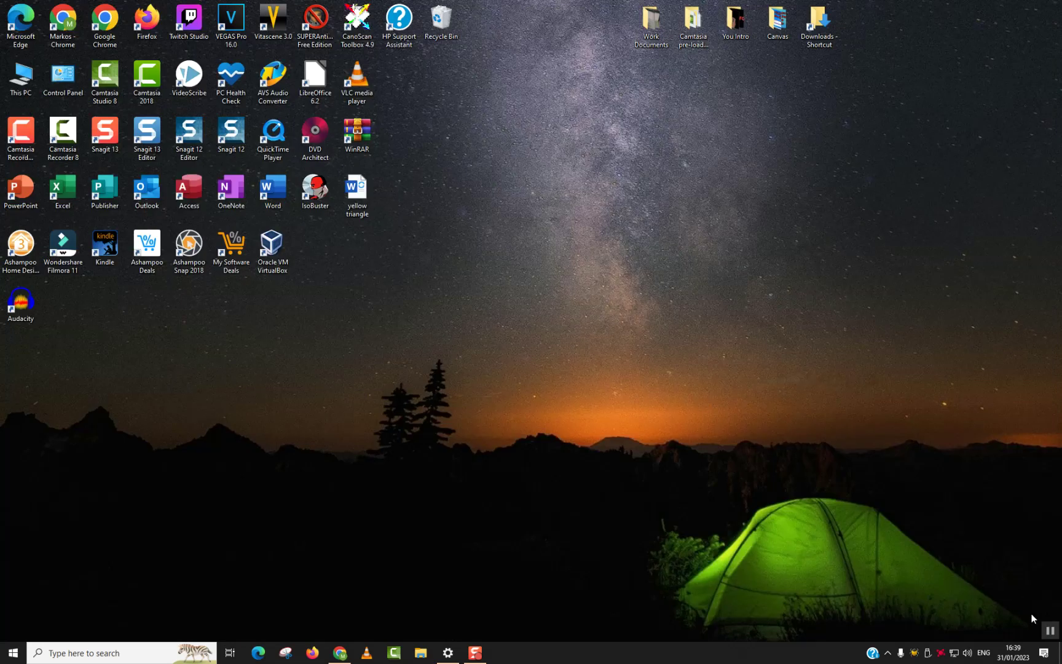